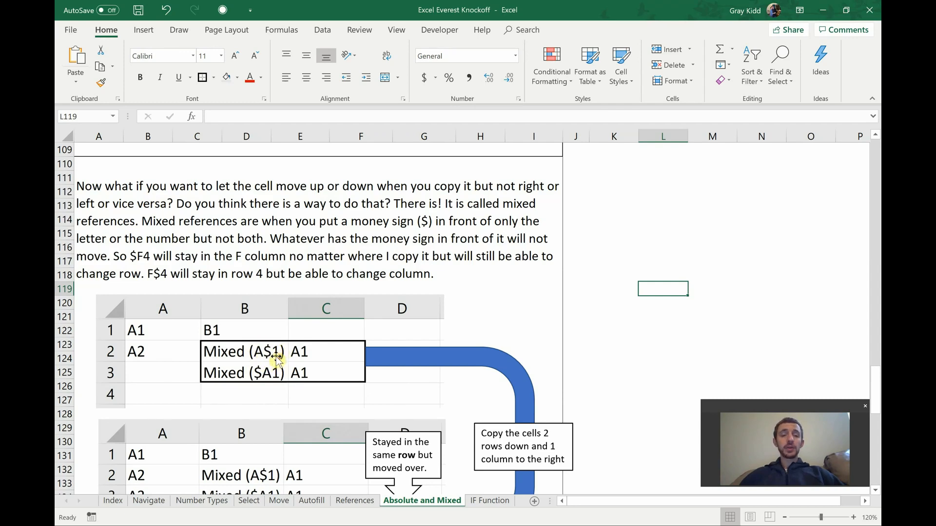
Step: Read the mixed references explanation with its copied-cells illustration and the Example 4 density calculator instructions
{"action": "scroll", "coordinate": [277, 360], "scroll_direction": "down", "scroll_amount": 2}
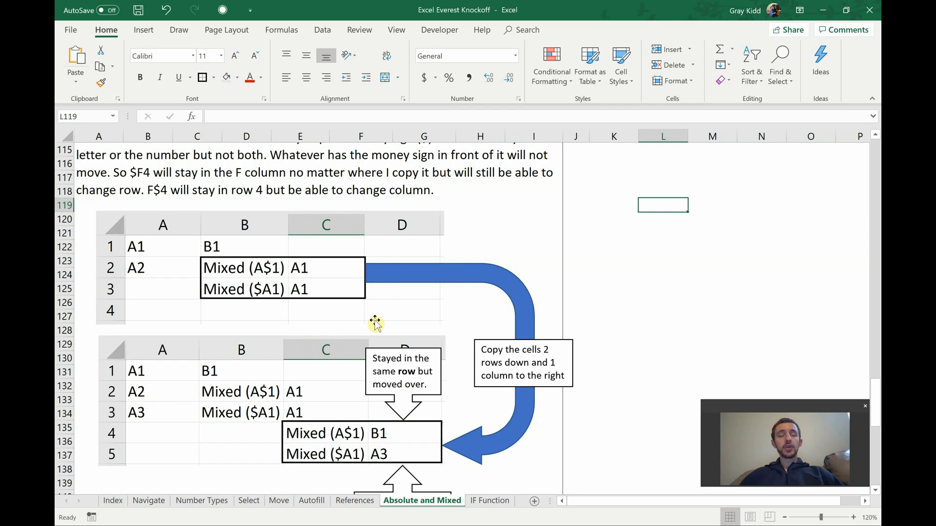
{"action": "scroll", "coordinate": [375, 323], "scroll_direction": "down", "scroll_amount": 2}
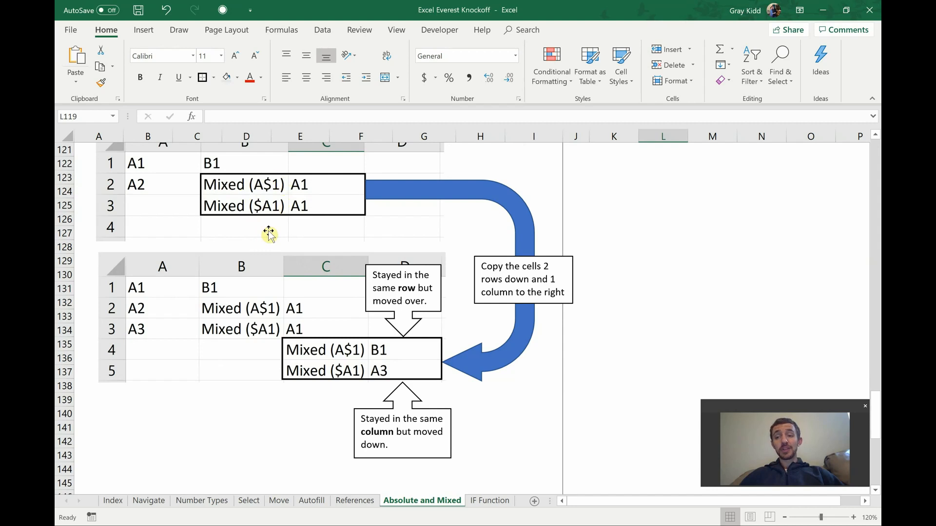
{"action": "left_click", "coordinate": [615, 232]}
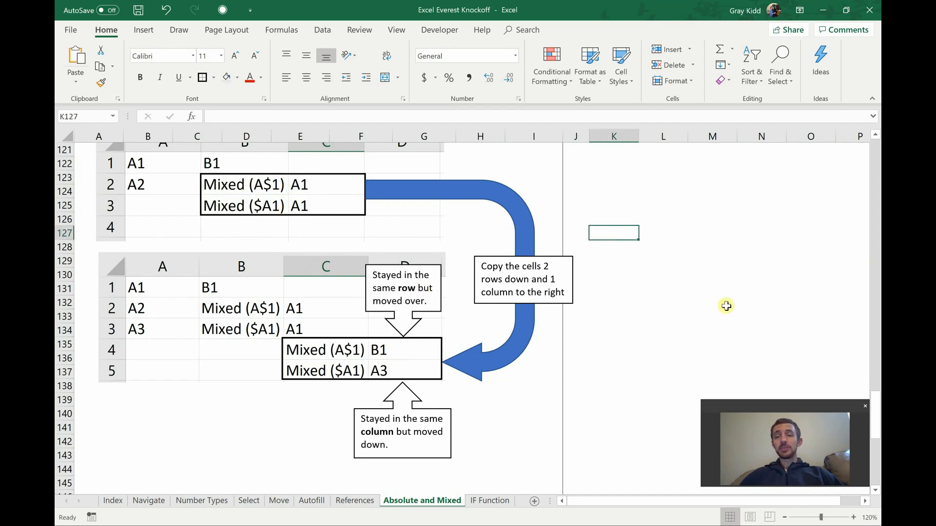
{"action": "left_click", "coordinate": [656, 231]}
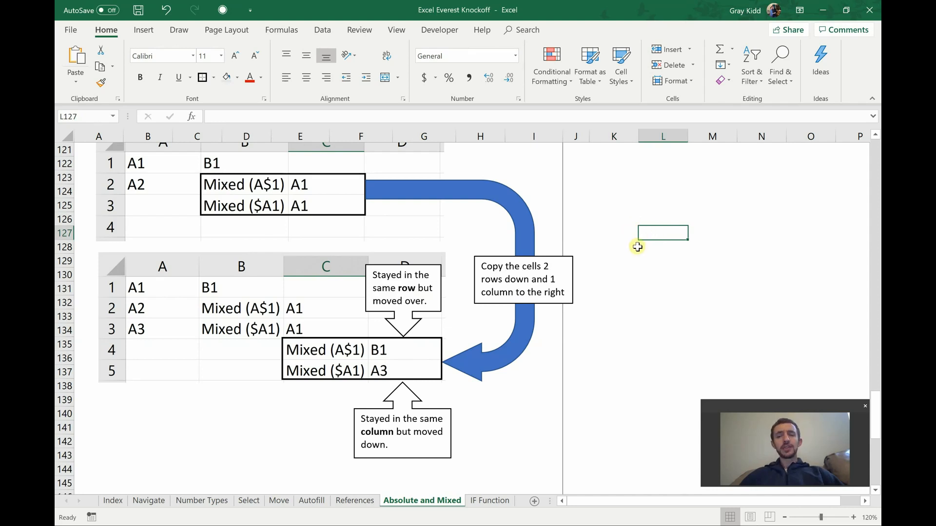
{"action": "scroll", "coordinate": [637, 247], "scroll_direction": "down", "scroll_amount": 3}
{"action": "scroll", "coordinate": [637, 247], "scroll_direction": "down", "scroll_amount": 4}
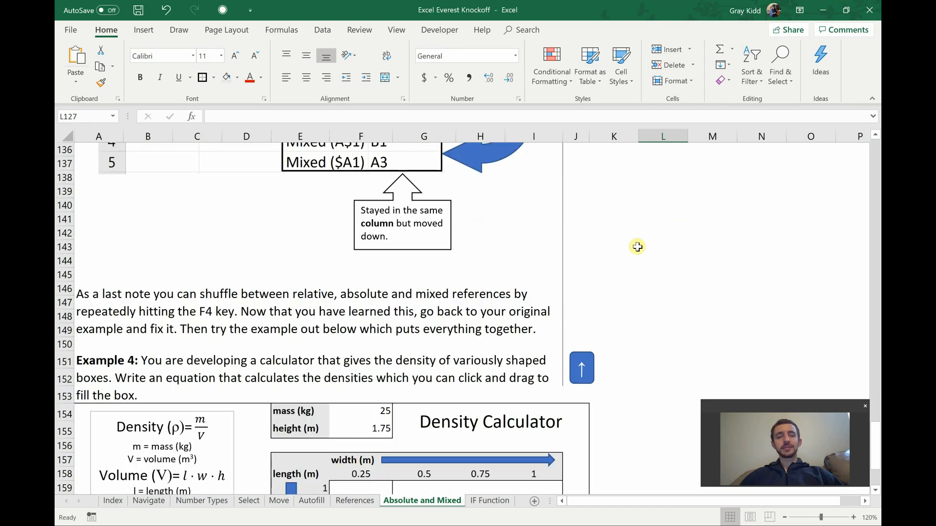
{"action": "scroll", "coordinate": [637, 247], "scroll_direction": "down", "scroll_amount": 1}
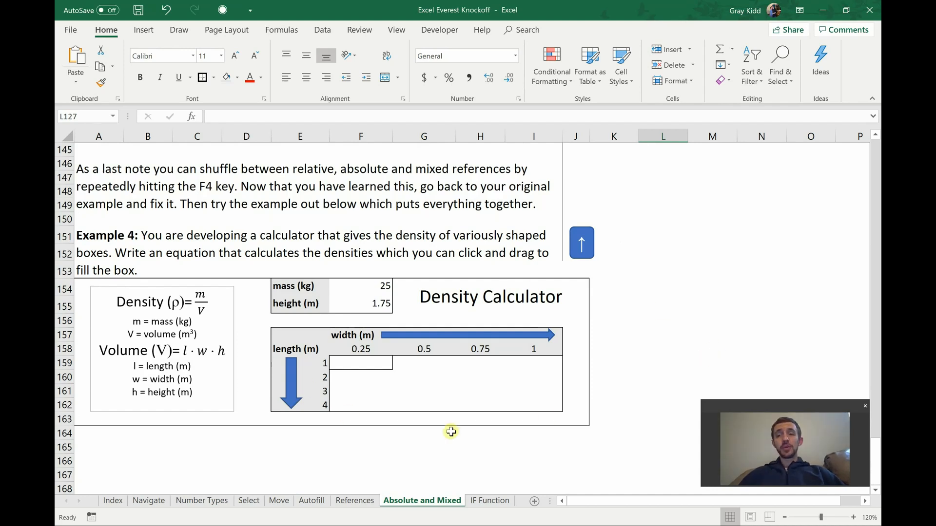
{"action": "scroll", "coordinate": [623, 339], "scroll_direction": "down", "scroll_amount": 2}
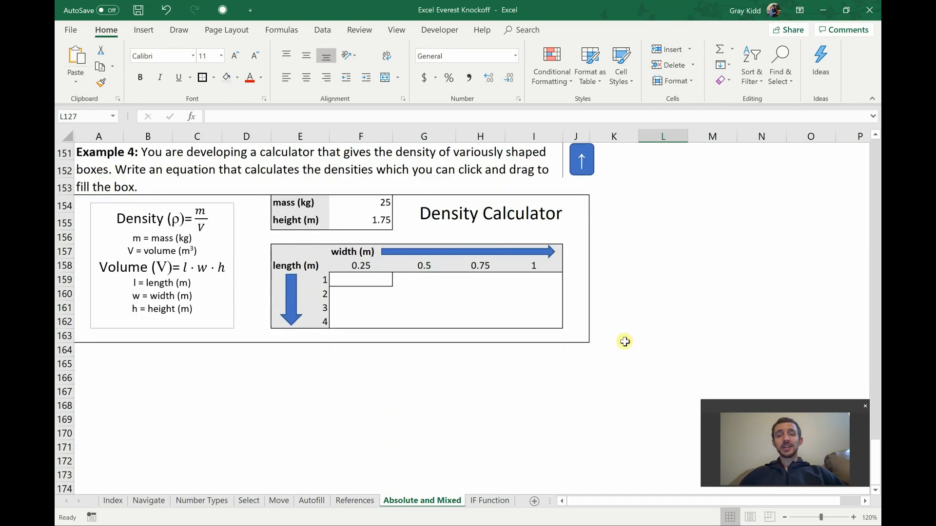
{"action": "scroll", "coordinate": [623, 338], "scroll_direction": "up", "scroll_amount": 2}
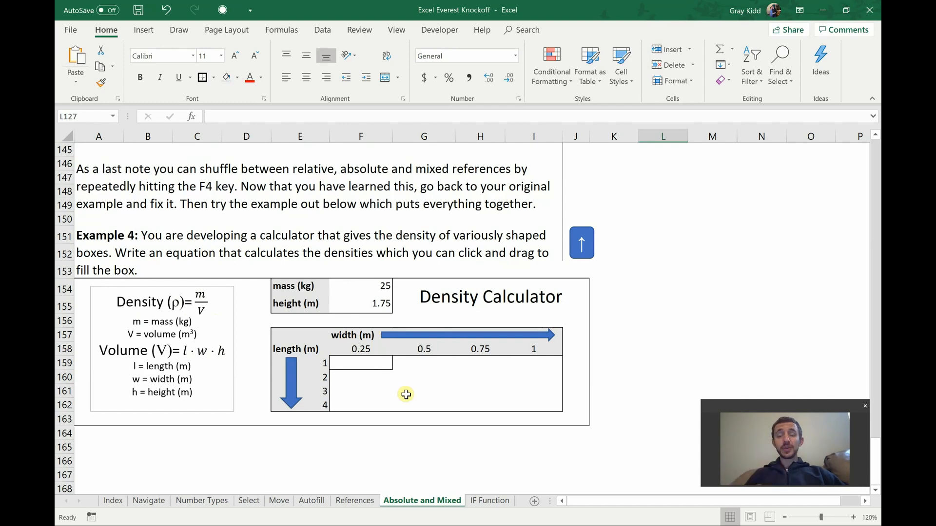
{"action": "type", "text": "="}
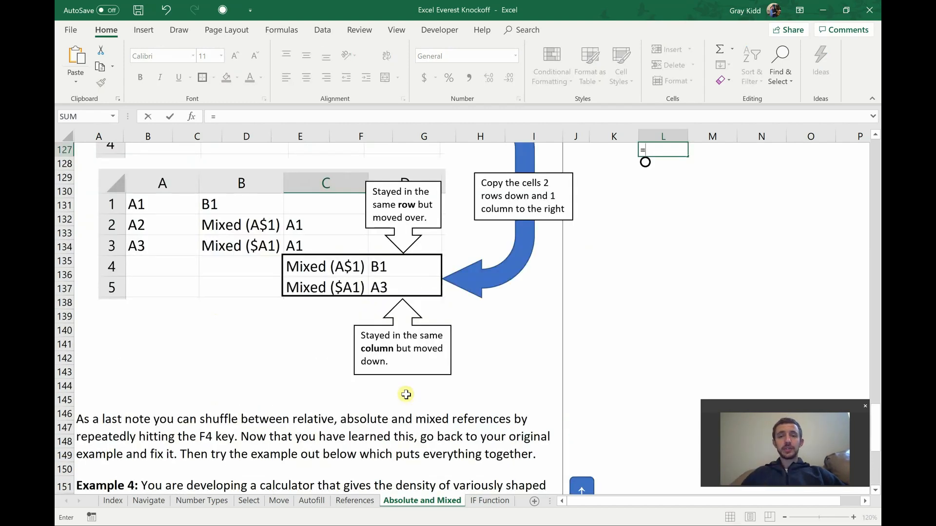
{"action": "key", "text": "Escape"}
{"action": "left_click", "coordinate": [609, 316]}
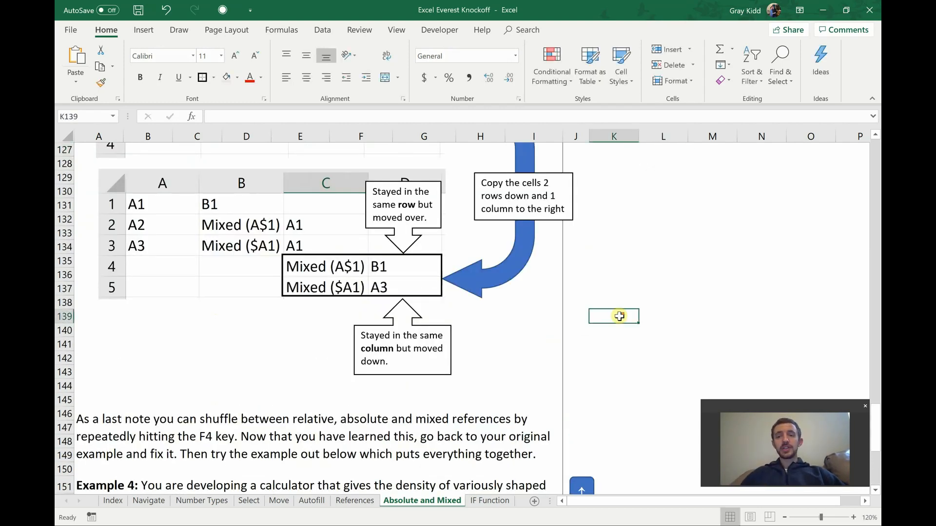
Step: Write the density formula =F154/(E159*F158*F155) in cell F159 of the Density Calculator
{"action": "scroll", "coordinate": [618, 316], "scroll_direction": "down", "scroll_amount": 6}
{"action": "scroll", "coordinate": [619, 316], "scroll_direction": "down", "scroll_amount": 5}
{"action": "scroll", "coordinate": [619, 316], "scroll_direction": "up", "scroll_amount": 3}
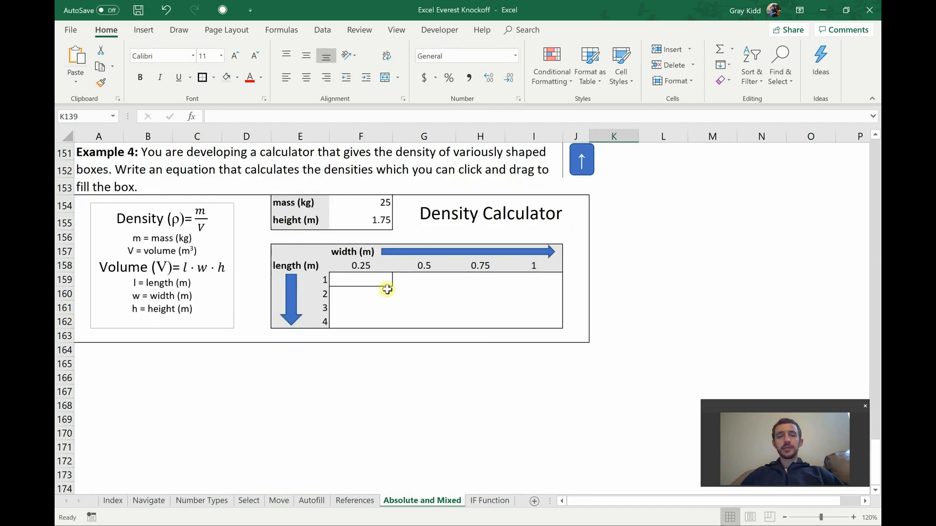
{"action": "left_click", "coordinate": [375, 280]}
{"action": "type", "text": "="}
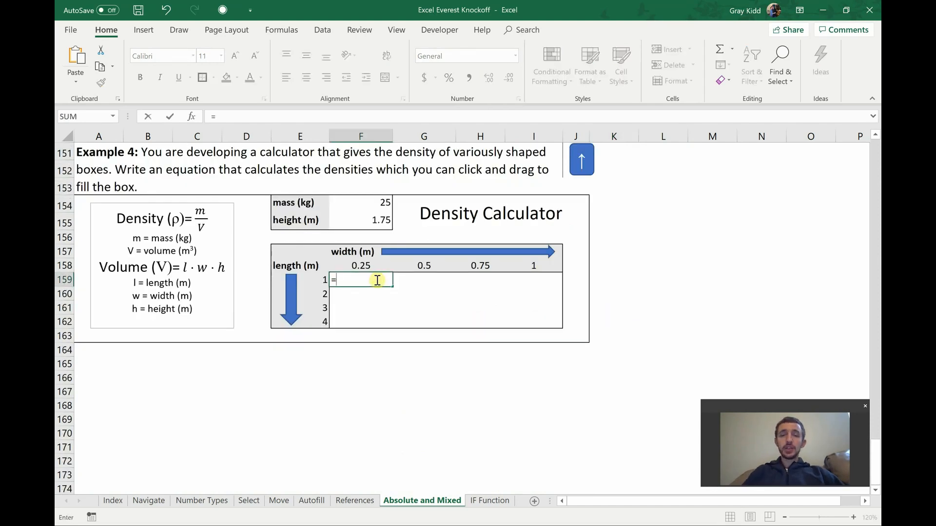
{"action": "left_click", "coordinate": [359, 206]}
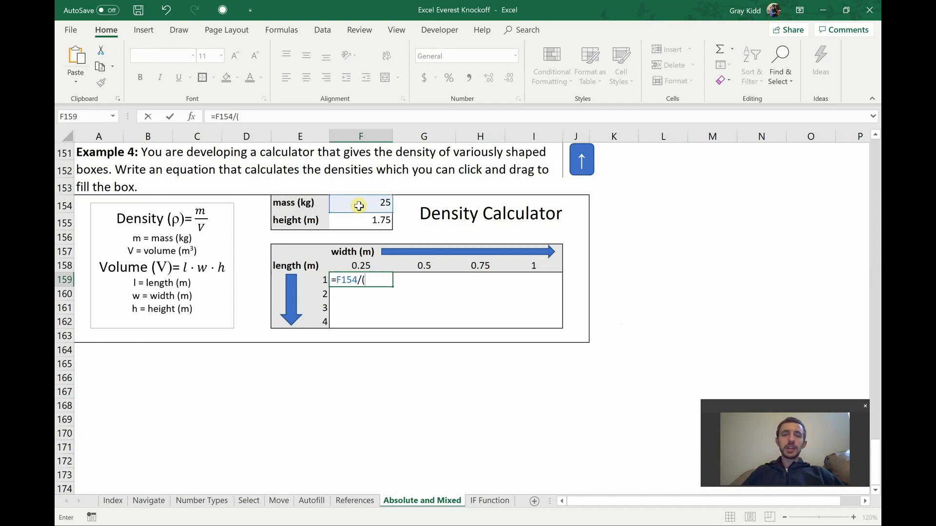
{"action": "type", "text": "/("}
{"action": "left_click", "coordinate": [320, 279]}
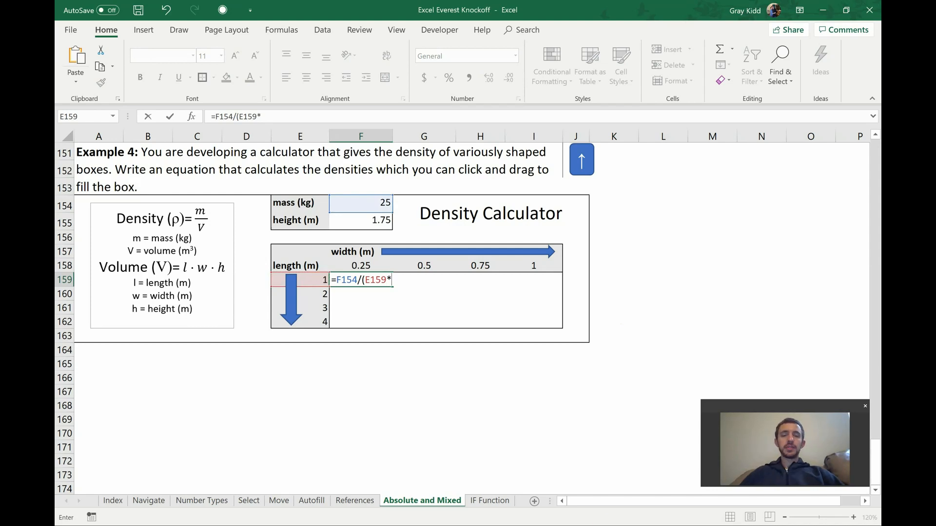
{"action": "left_click", "coordinate": [369, 265]}
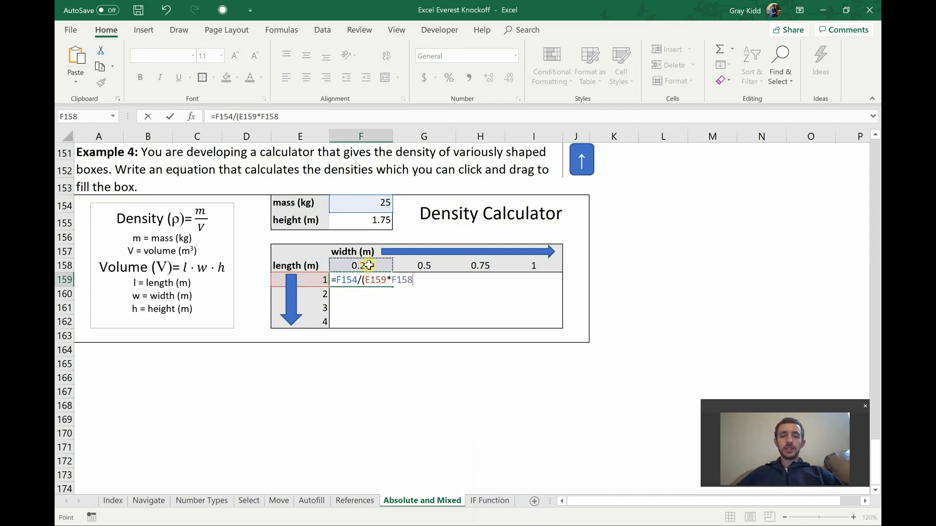
{"action": "type", "text": "*"}
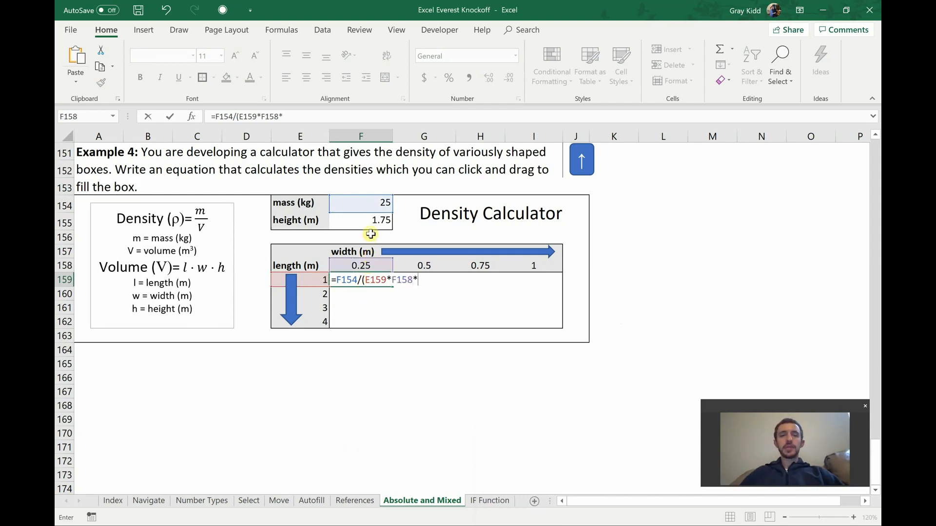
{"action": "left_click", "coordinate": [371, 226]}
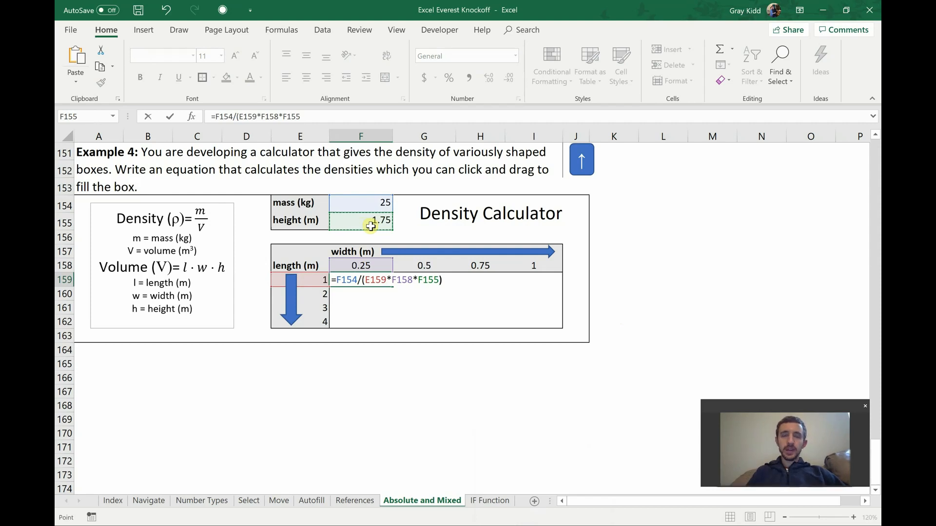
{"action": "type", "text": ")"}
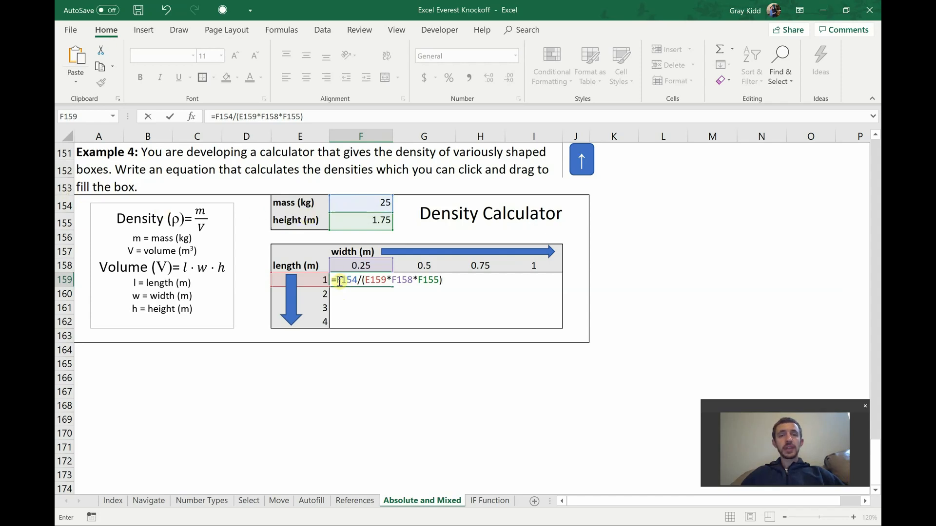
Step: Make the mass and height references in the density formula absolute, as $F$154 and $F$155
{"action": "left_click_drag", "start_coordinate": [339, 281], "coordinate": [342, 281]}
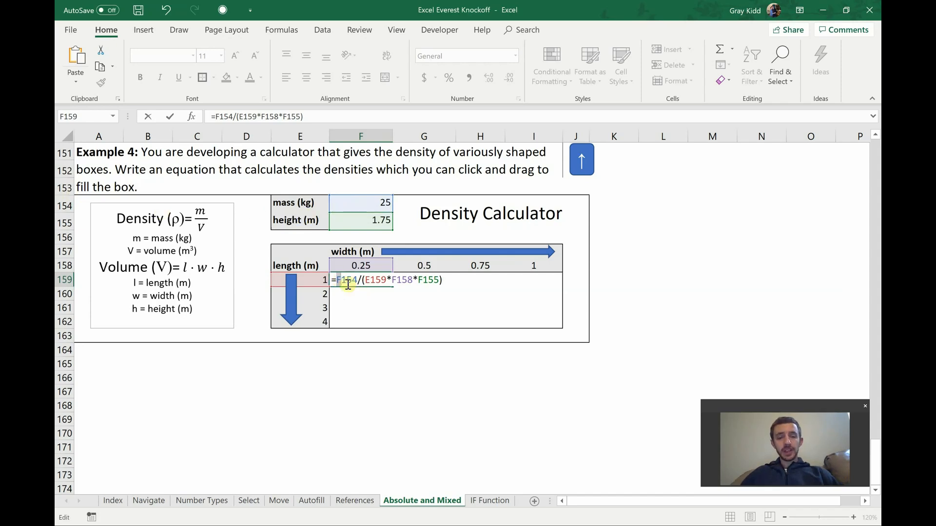
{"action": "key", "text": "F4"}
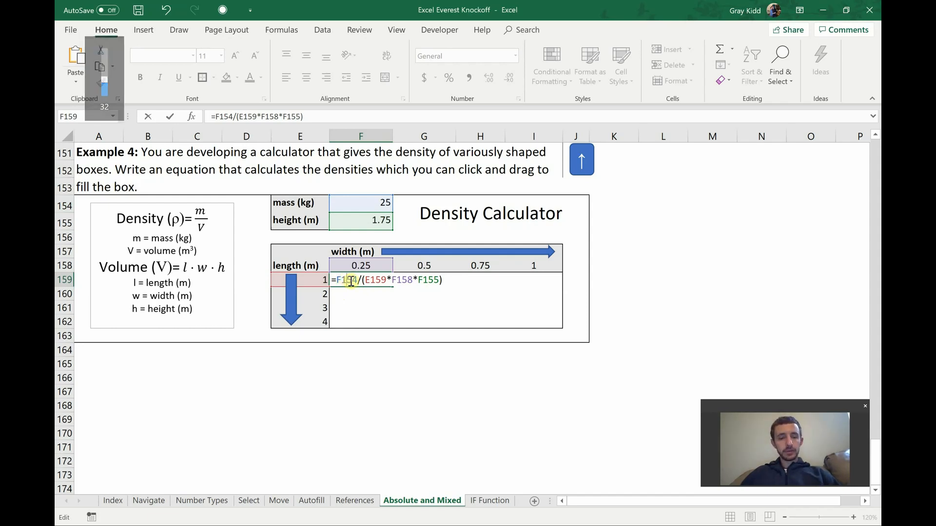
{"action": "key", "text": "F4"}
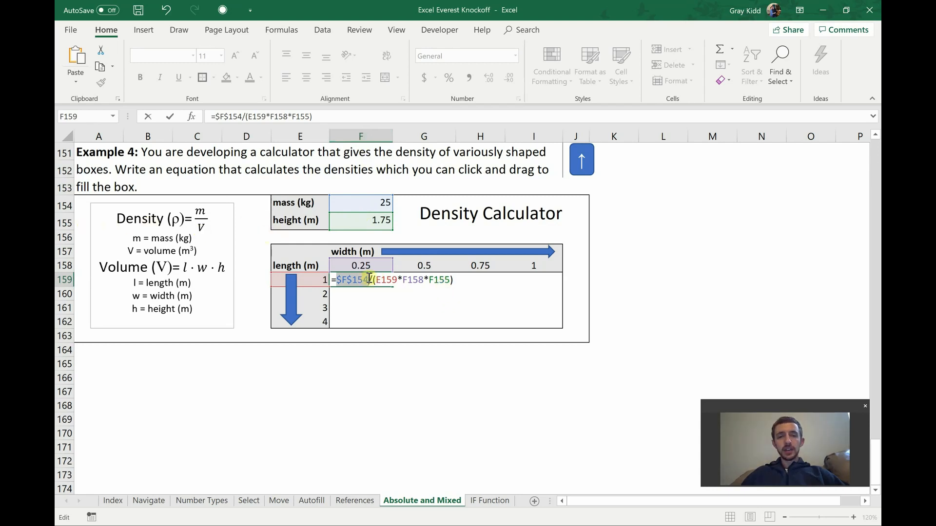
{"action": "left_click", "coordinate": [434, 280]}
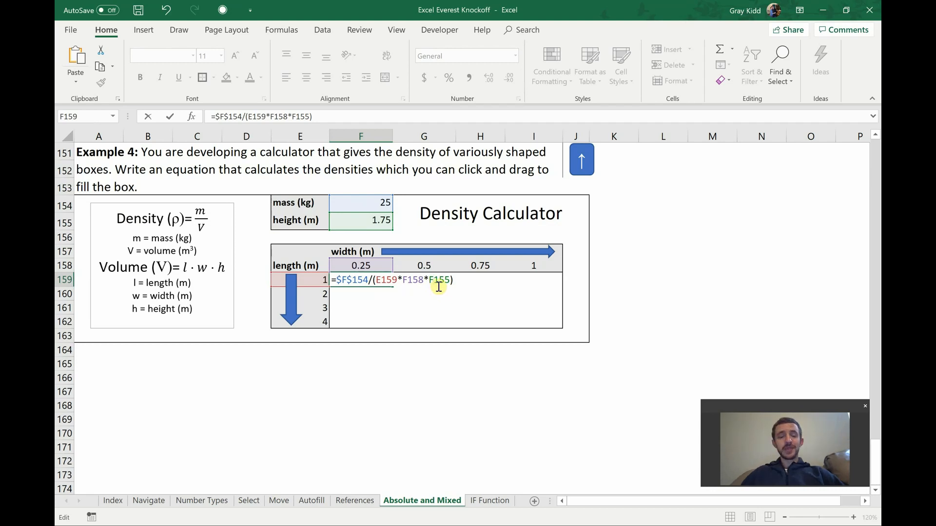
{"action": "key", "text": "F4"}
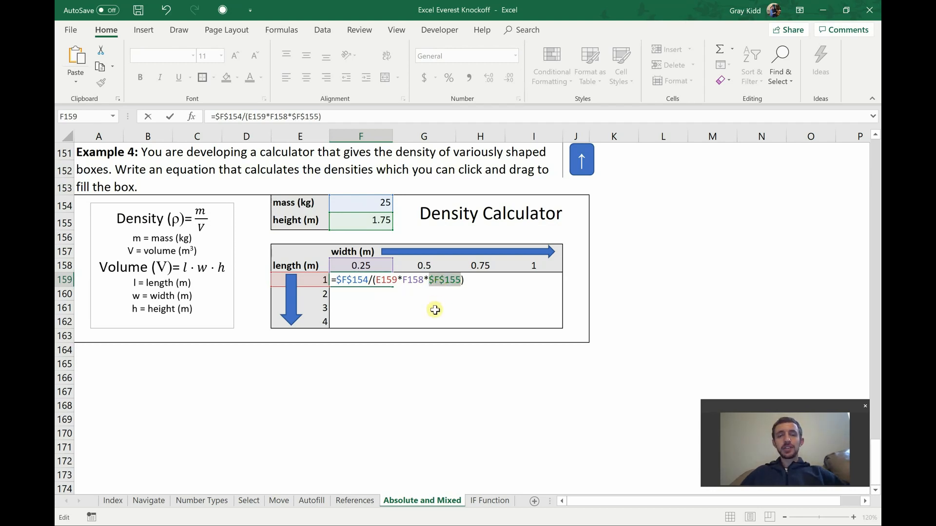
Step: Lock only the column of the length reference in the density formula, as $E159
{"action": "left_click", "coordinate": [385, 281]}
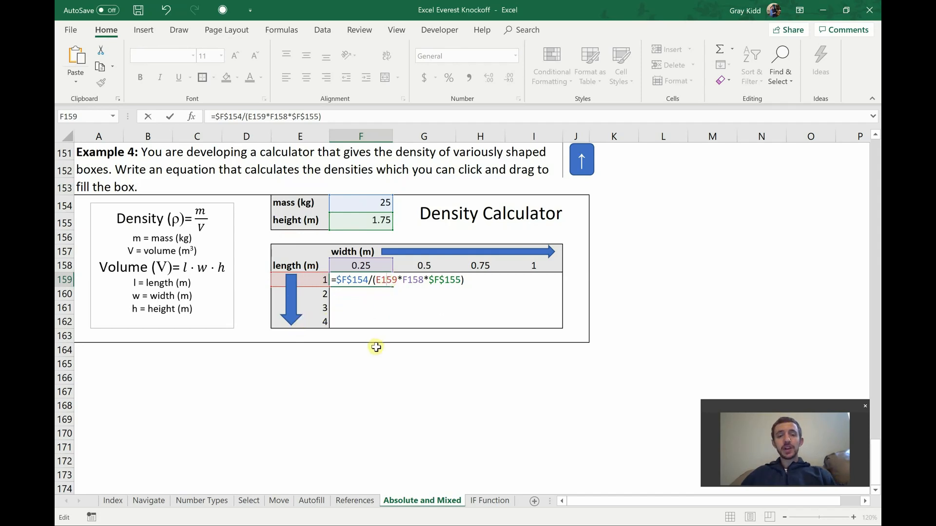
{"action": "key", "text": "F4"}
{"action": "key", "text": "F4"}
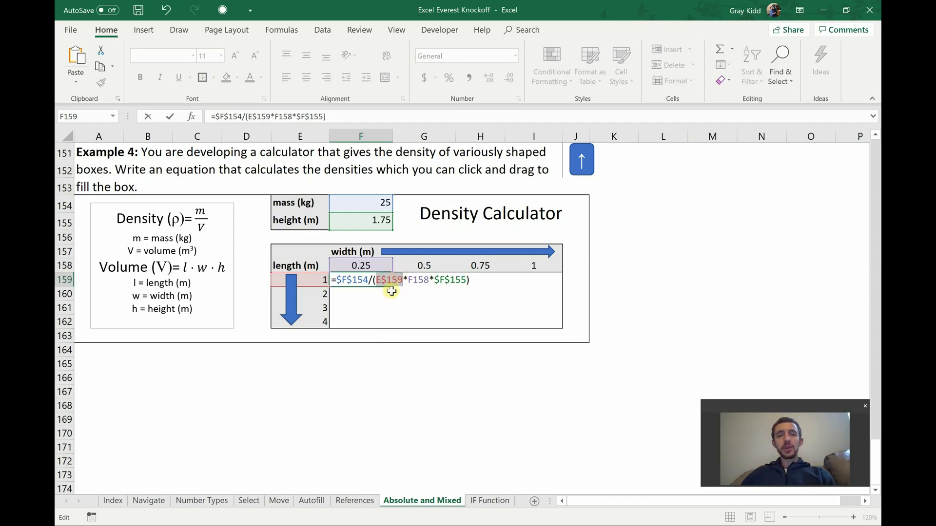
{"action": "key", "text": "F4"}
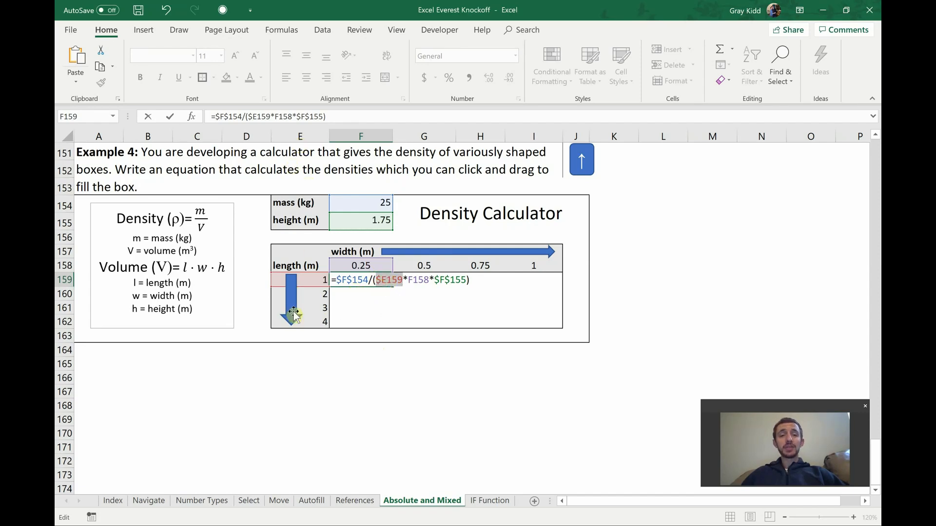
Step: Lock only the row of the width reference in the density formula, as F$158
{"action": "left_click", "coordinate": [414, 280]}
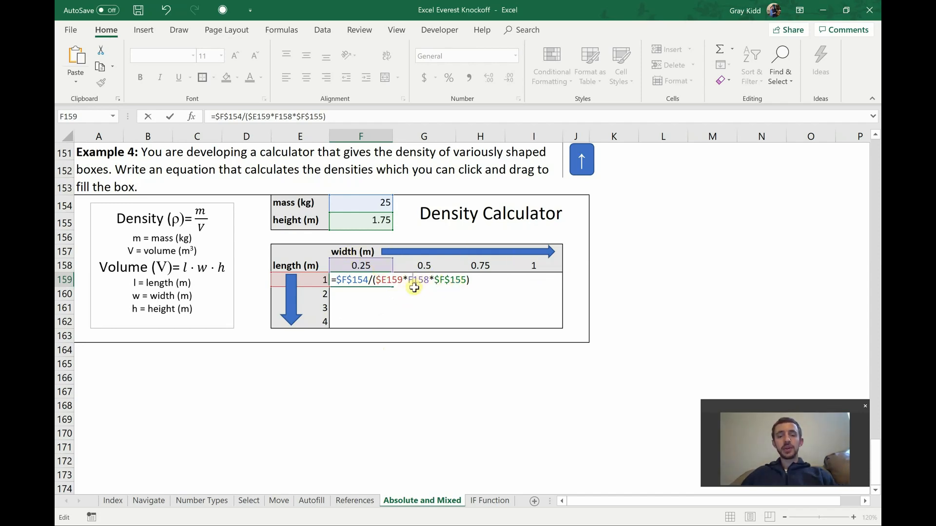
{"action": "key", "text": "F4"}
{"action": "key", "text": "F4"}
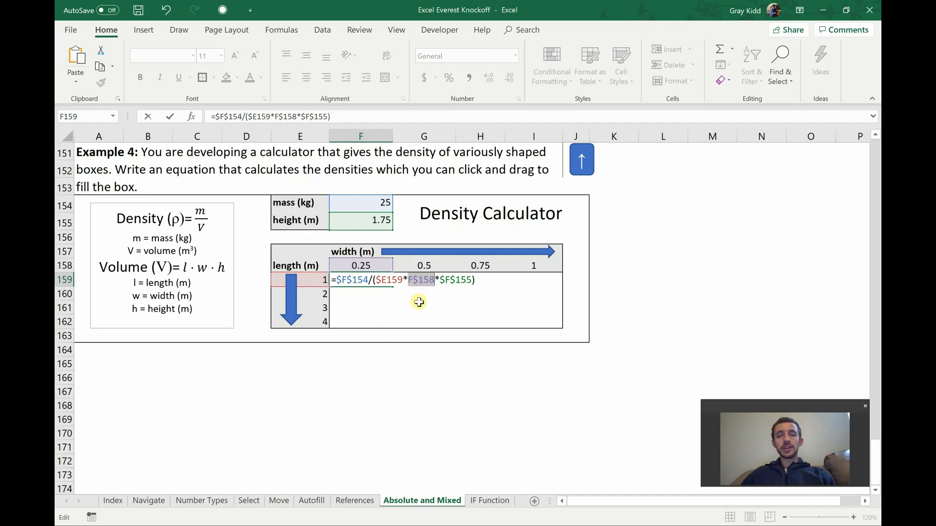
Step: Commit the density formula in F159 and fill it through the whole length-by-width grid, F159:I162
{"action": "left_click", "coordinate": [481, 281]}
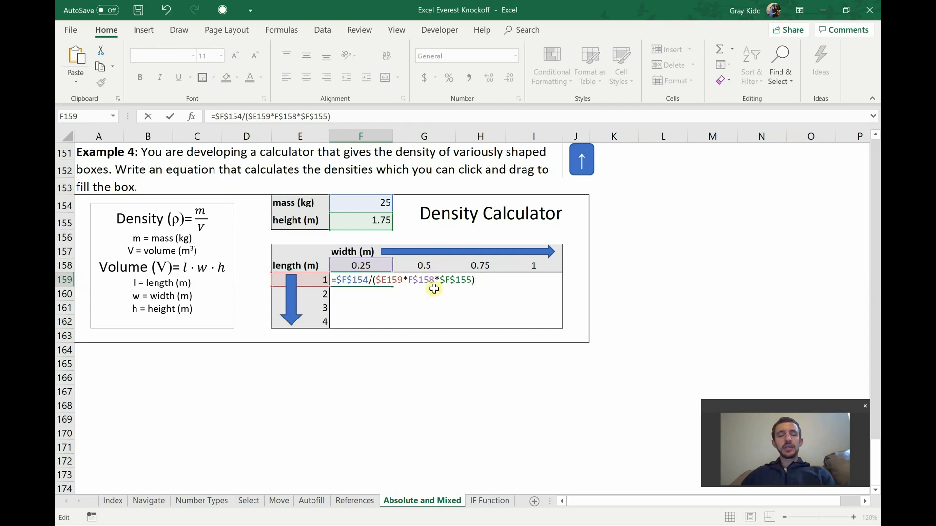
{"action": "key", "text": "ctrl+Return"}
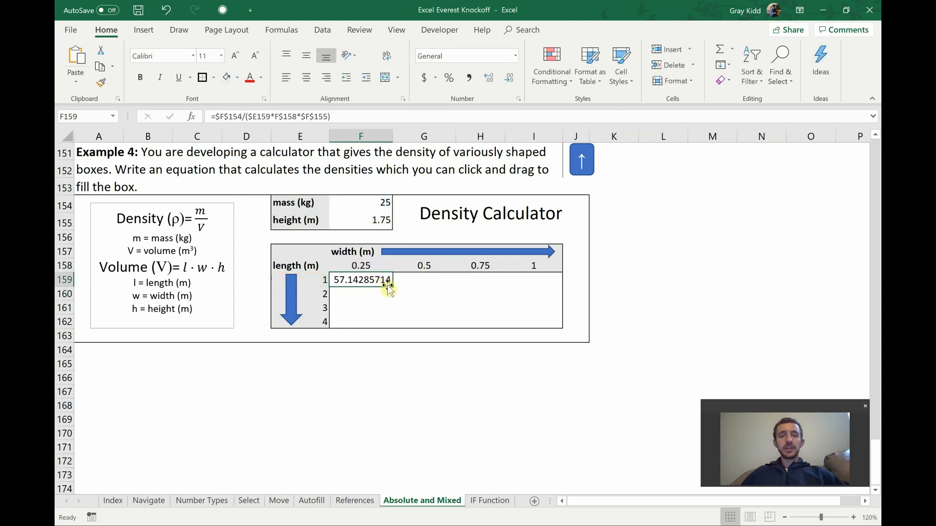
{"action": "left_click_drag", "start_coordinate": [391, 283], "coordinate": [536, 331]}
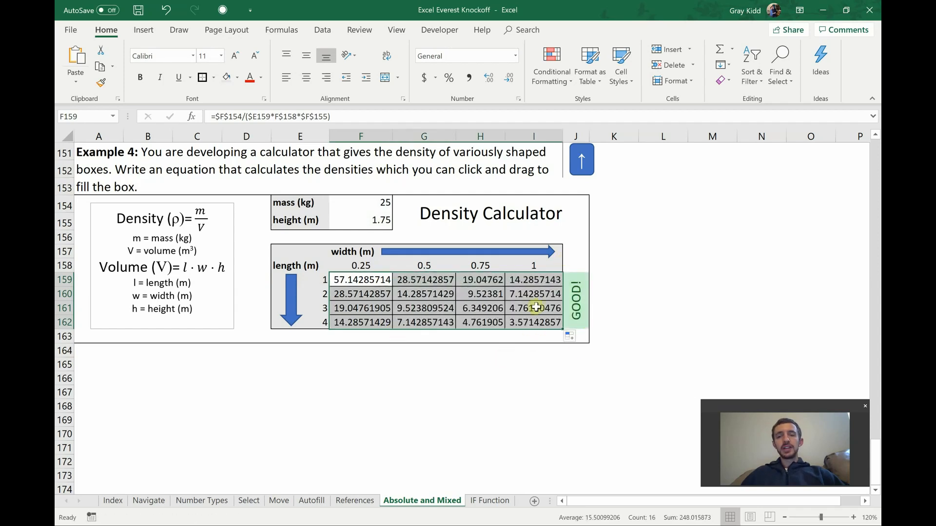